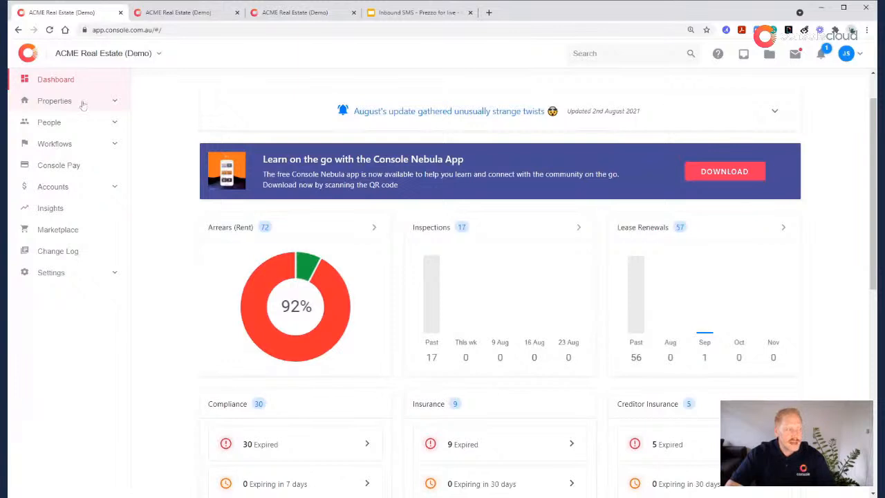
Send the tenant of the Brisbane City apartment an SMS using the "Lease Renewal: Sign Lease Reminder" template.
left_click(199, 12)
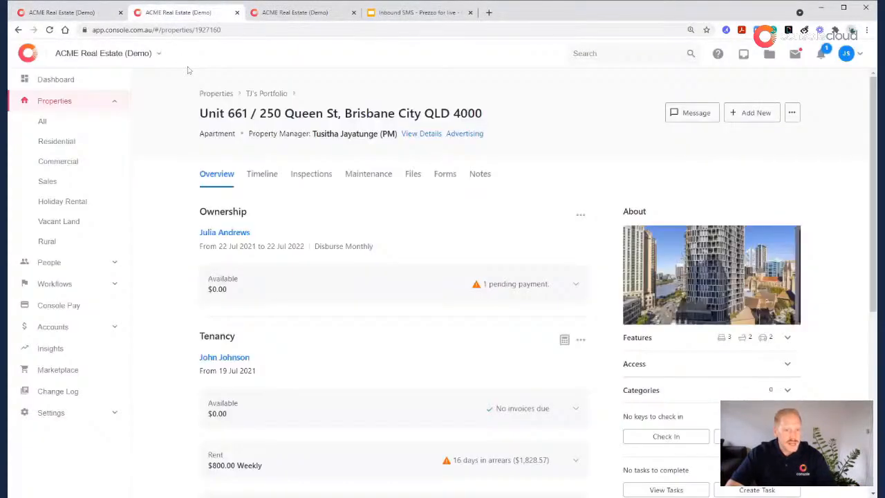
left_click(676, 116)
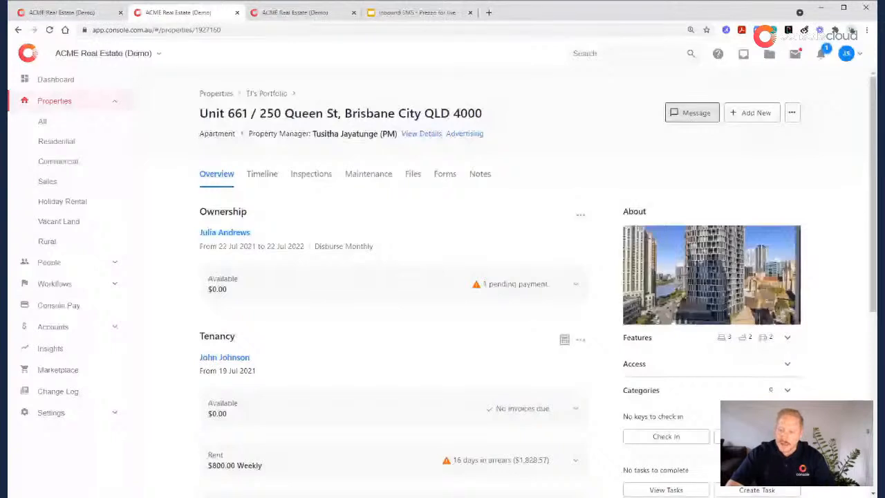
left_click(676, 116)
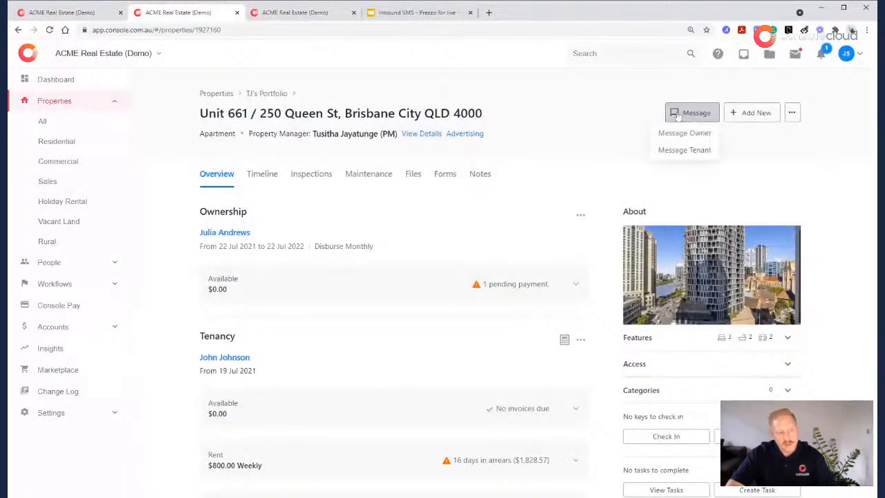
left_click(669, 150)
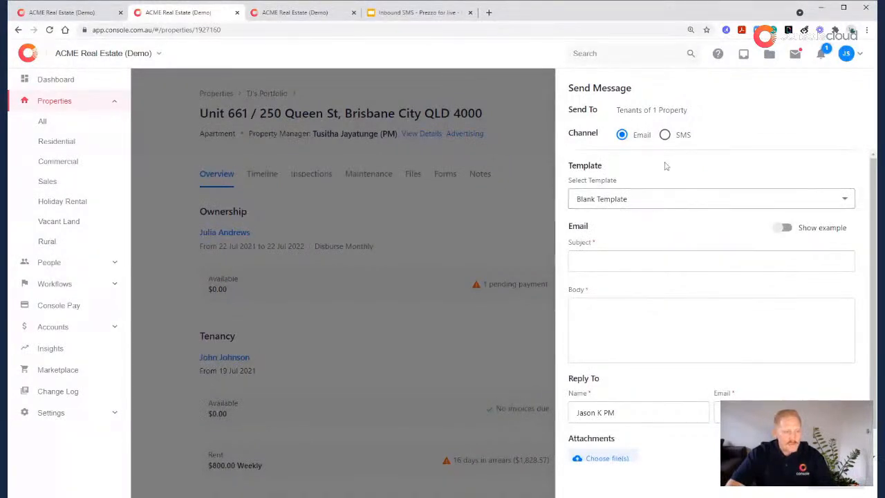
left_click(665, 136)
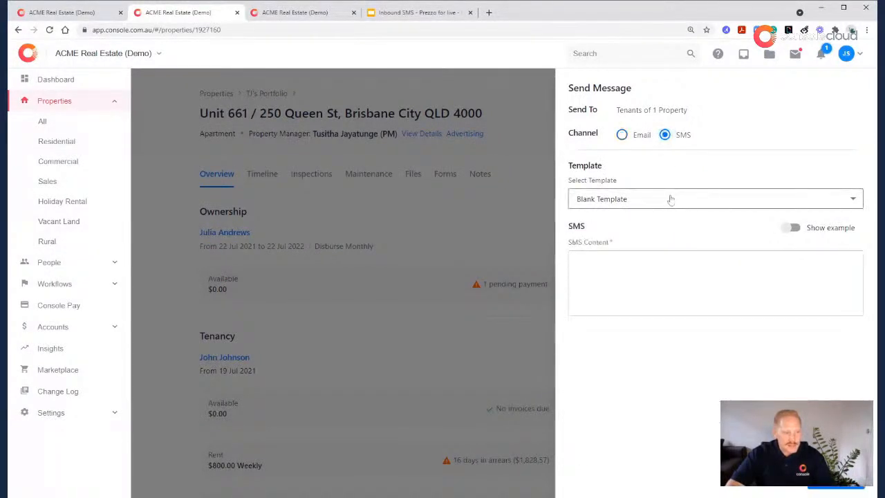
left_click(610, 201)
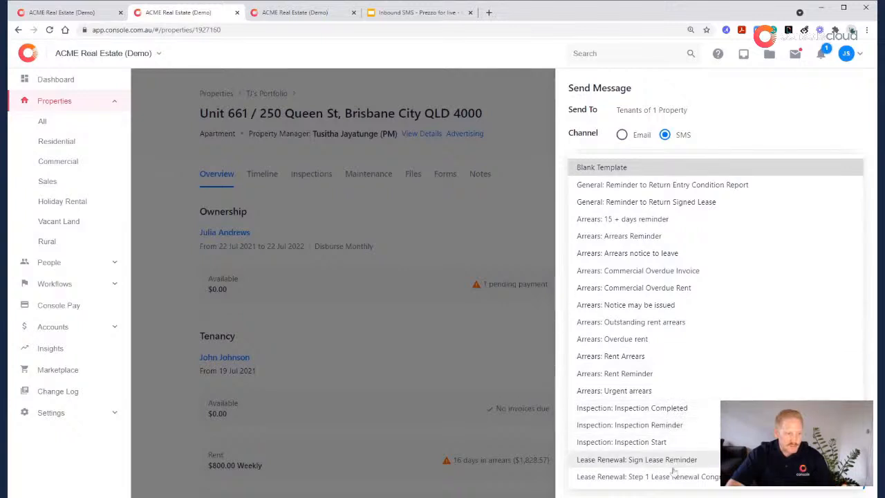
left_click(650, 460)
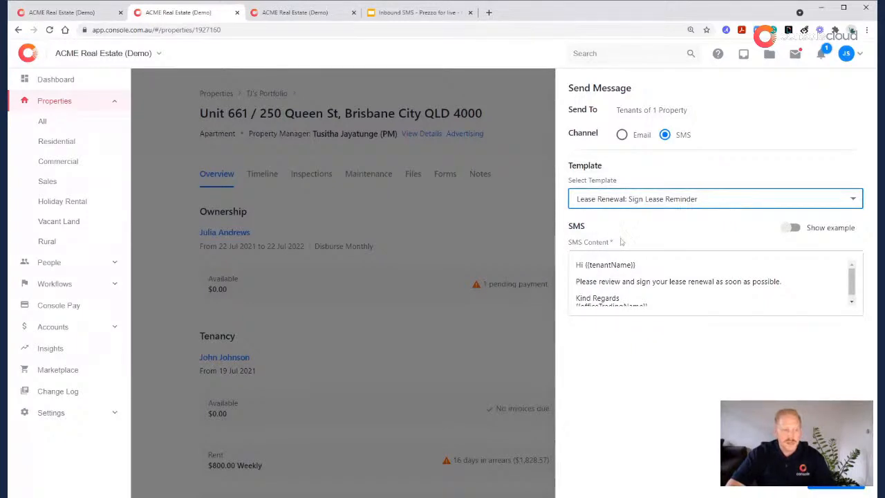
left_click(836, 490)
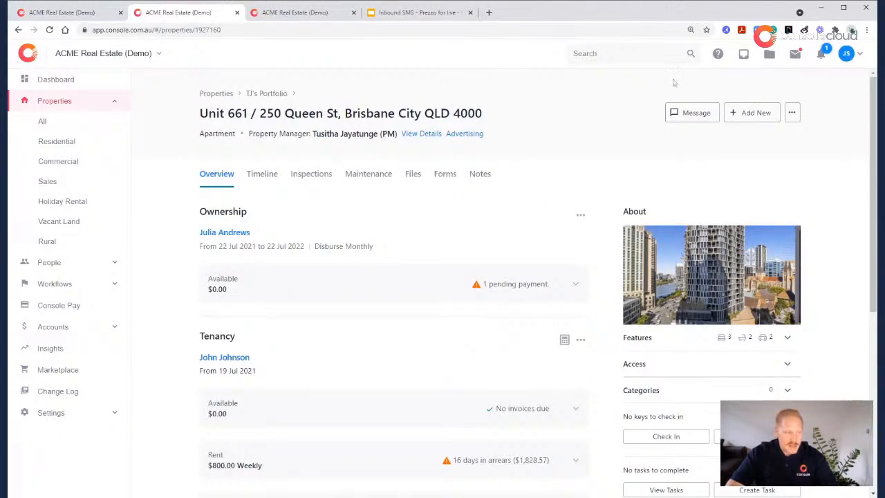
Filter the office's communications to SMS and open the conversation containing the lease renewal reminder just sent to the tenant.
left_click(62, 13)
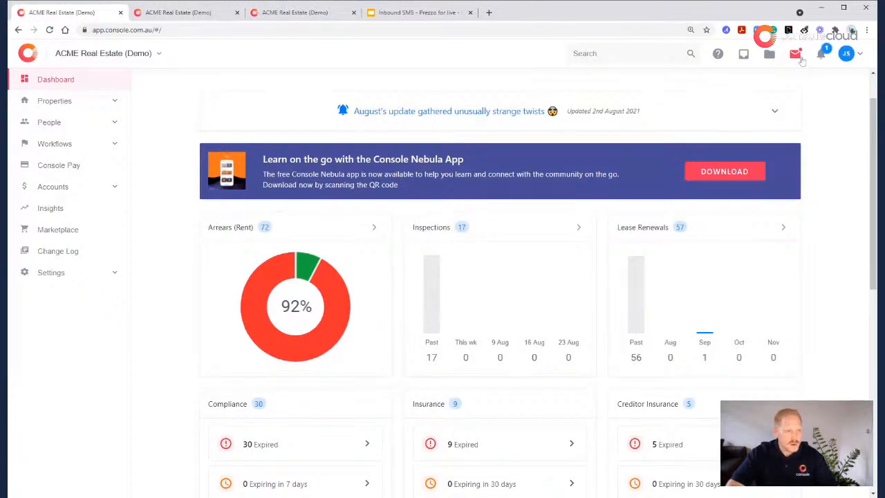
left_click(799, 60)
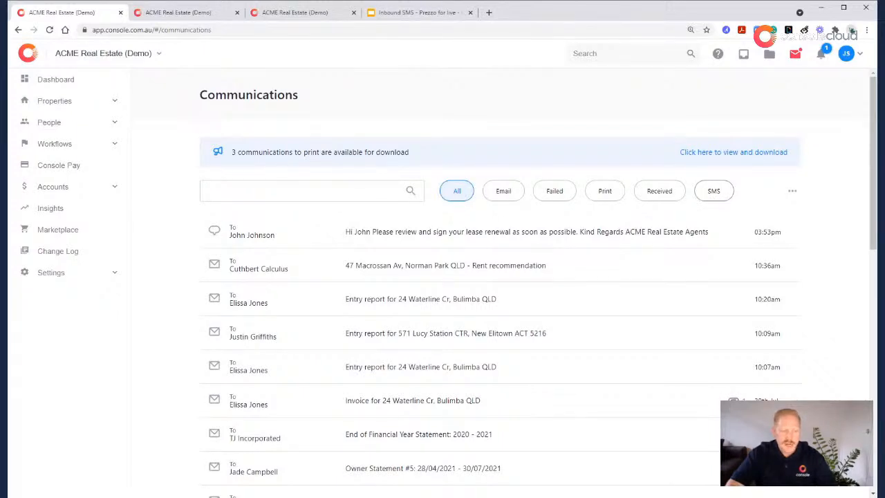
left_click(718, 198)
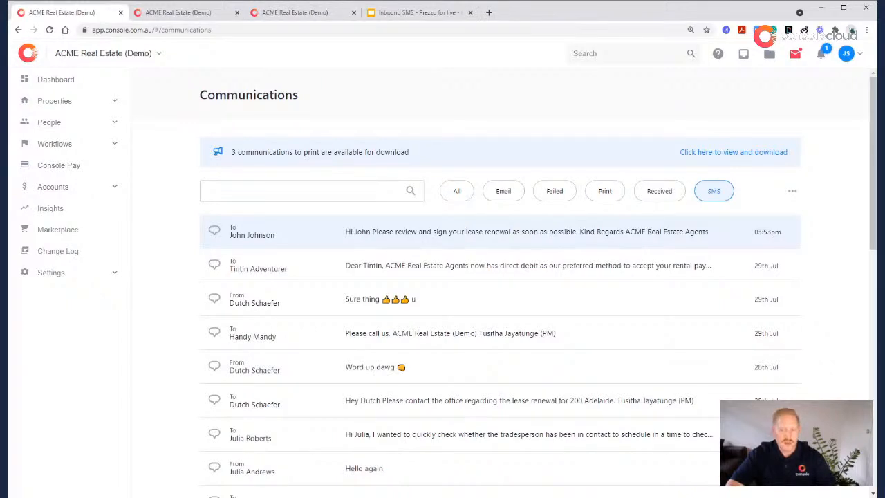
left_click(381, 242)
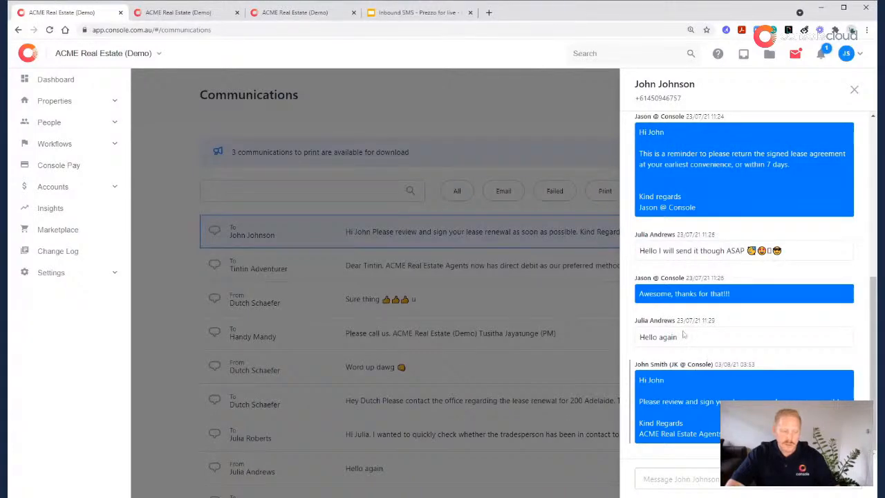
scroll(744, 284, "up", 5)
scroll(744, 283, "down", 6)
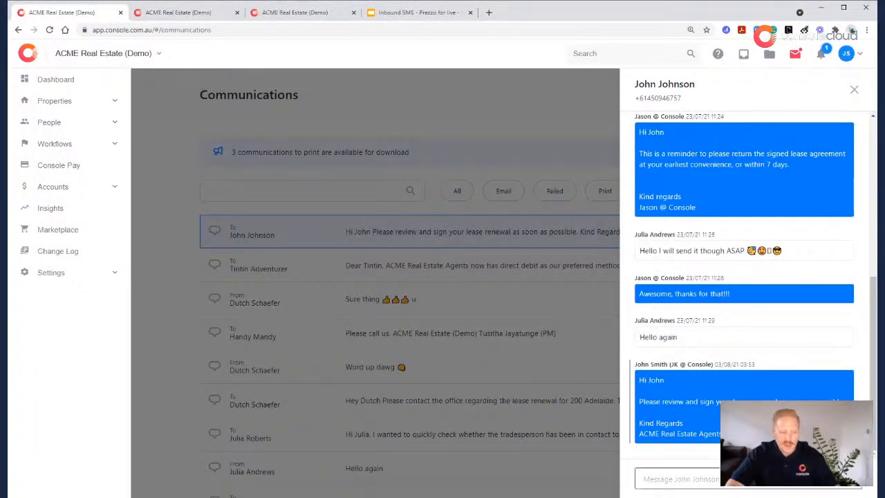
Send the tenant the follow-up SMS "Oh and I forgot to ask to pay your bond :)" within the open conversation.
left_click(747, 479)
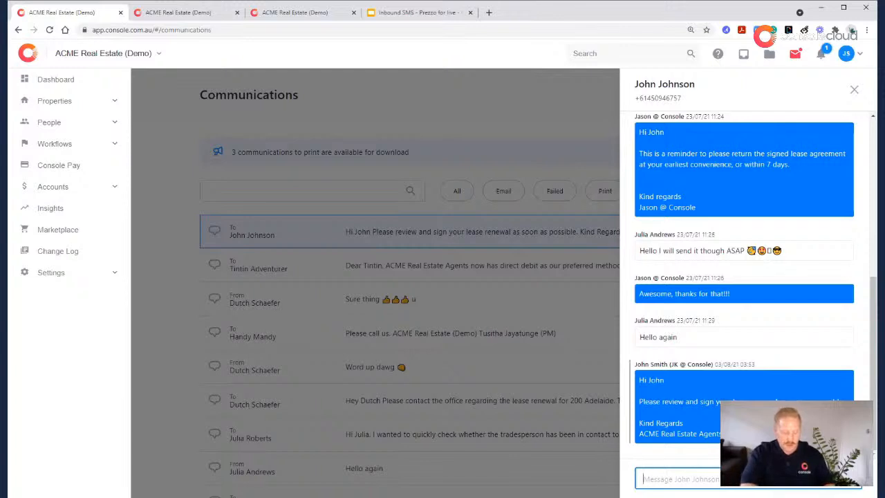
type("Oh and")
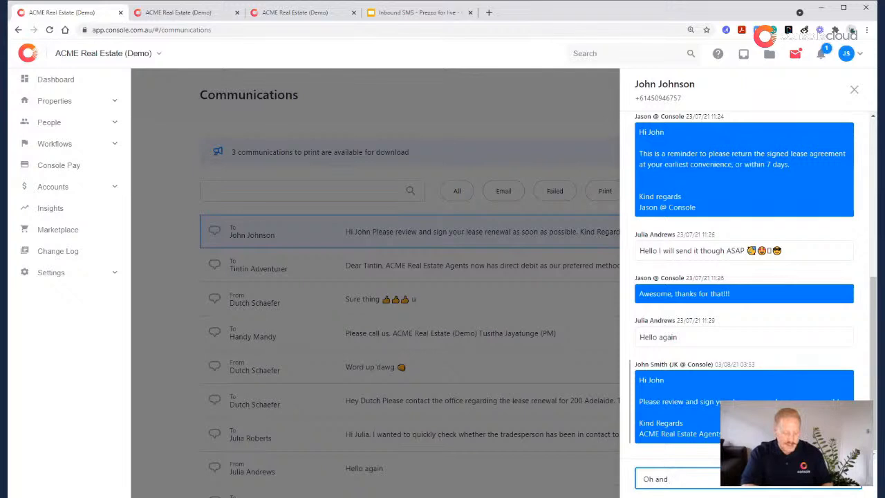
type(" I forg")
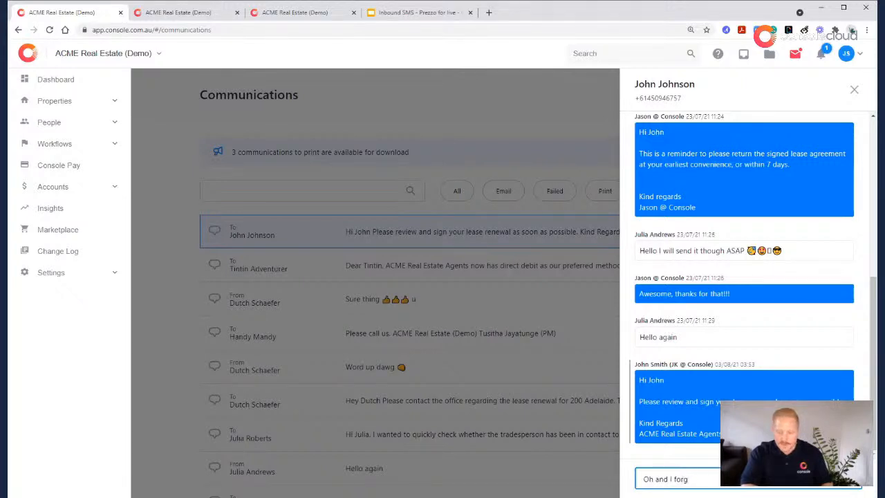
type("ot to ask")
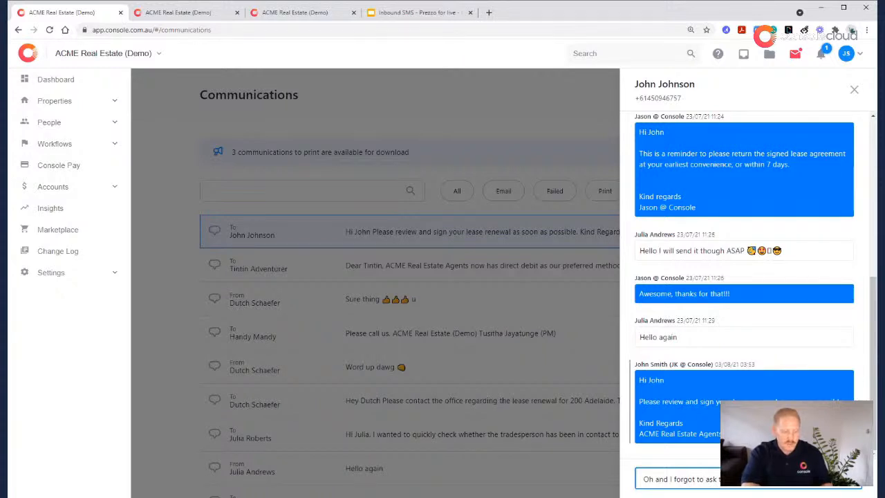
key("Return")
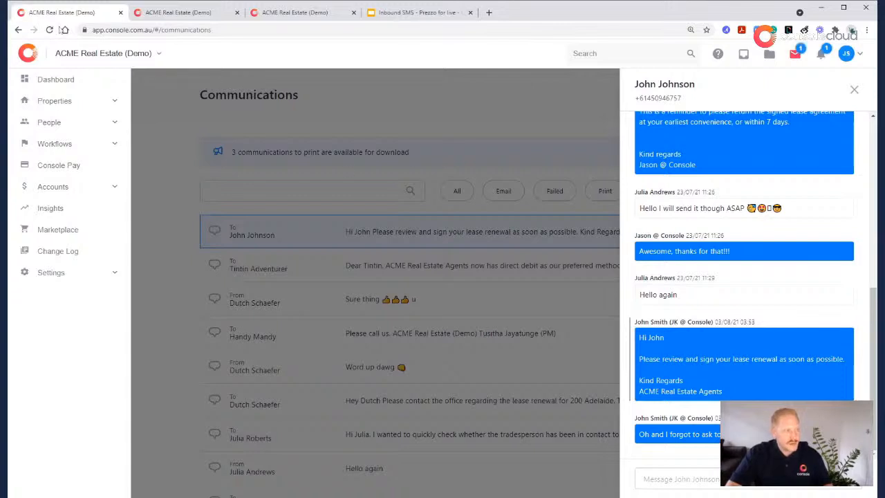
Refresh the communications list, open the newly received SMS reply and review its conversation history.
left_click(50, 31)
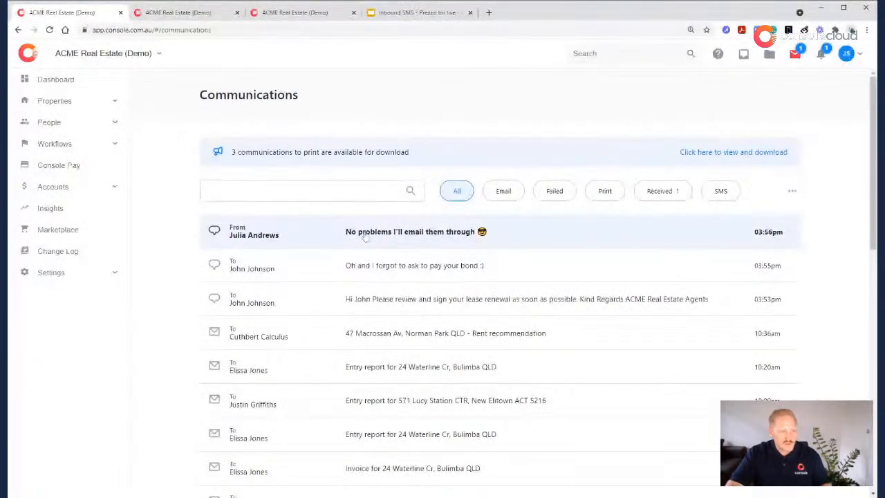
left_click(365, 236)
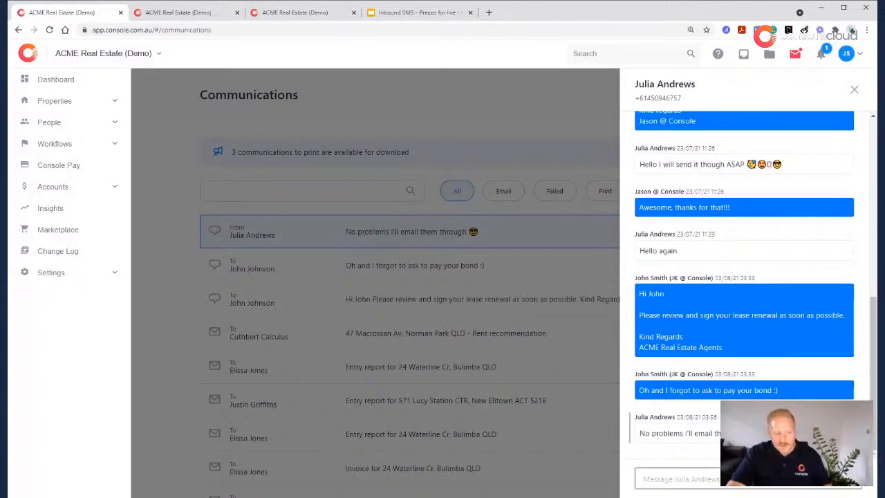
left_click(678, 479)
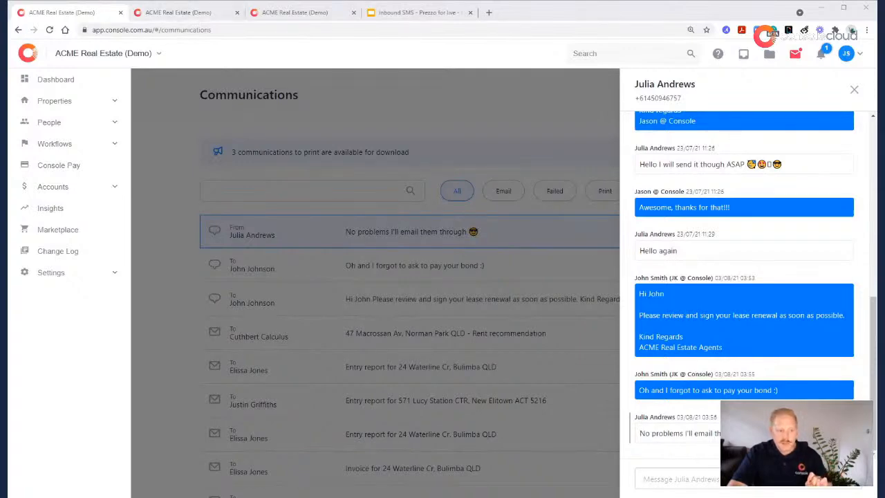
scroll(685, 255, "up", 5)
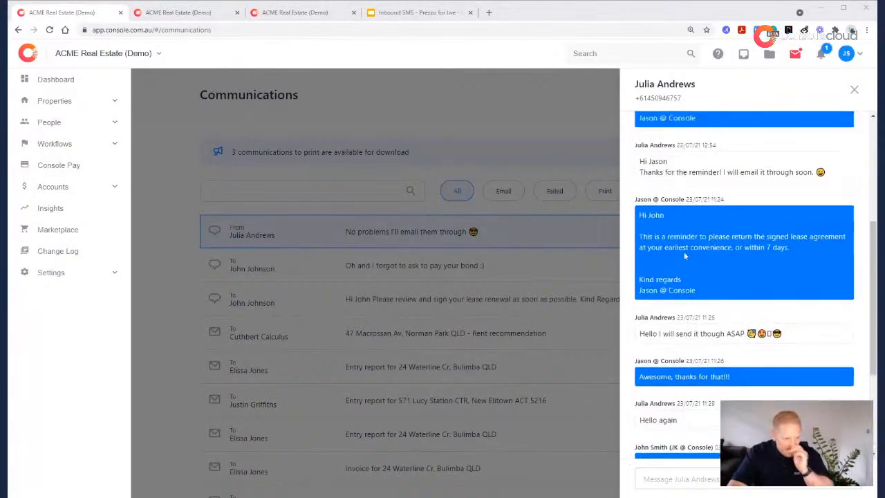
scroll(685, 256, "down", 3)
scroll(684, 255, "down", 2)
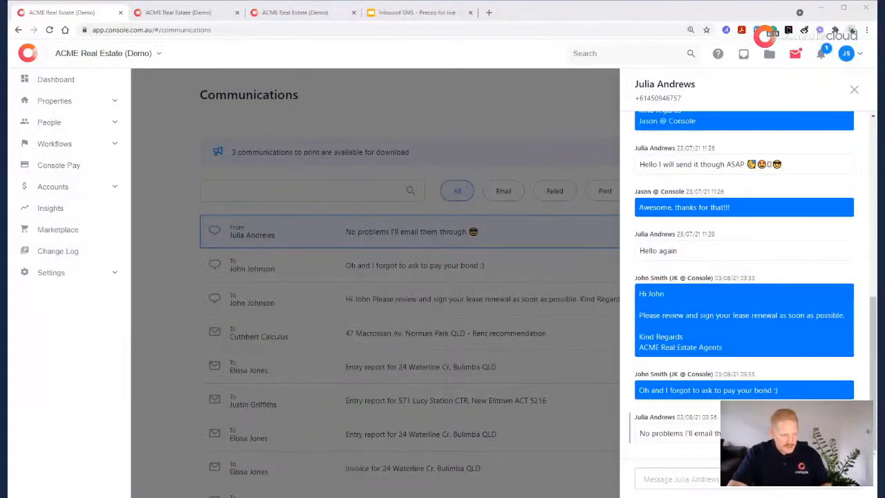
left_click(55, 14)
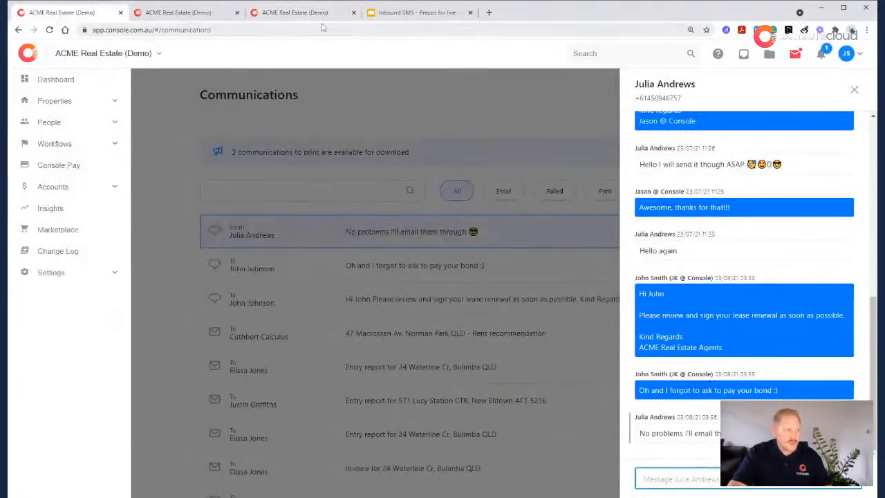
Open the full profile of the first owner in the filtered contacts list and show that contact's communications history.
left_click(304, 13)
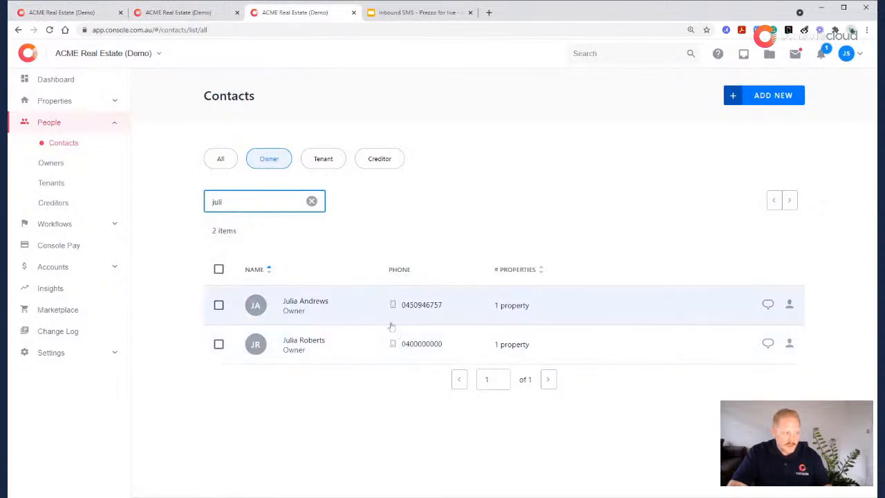
left_click(391, 322)
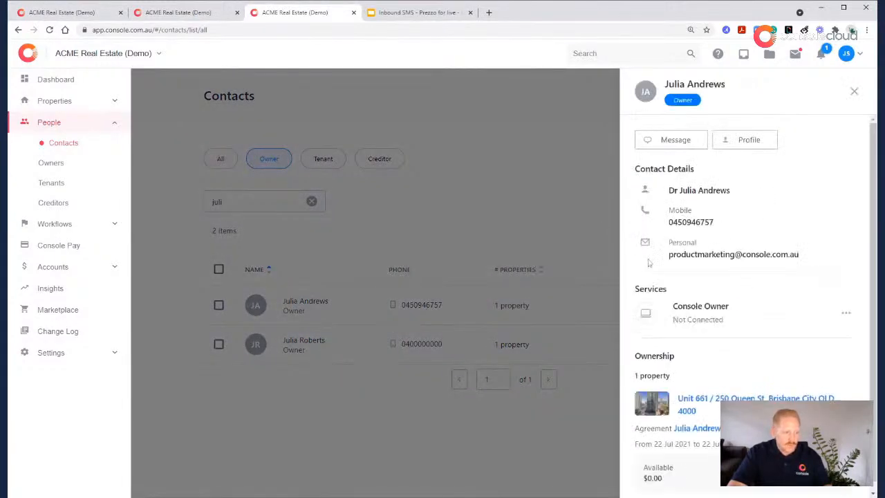
left_click(748, 140)
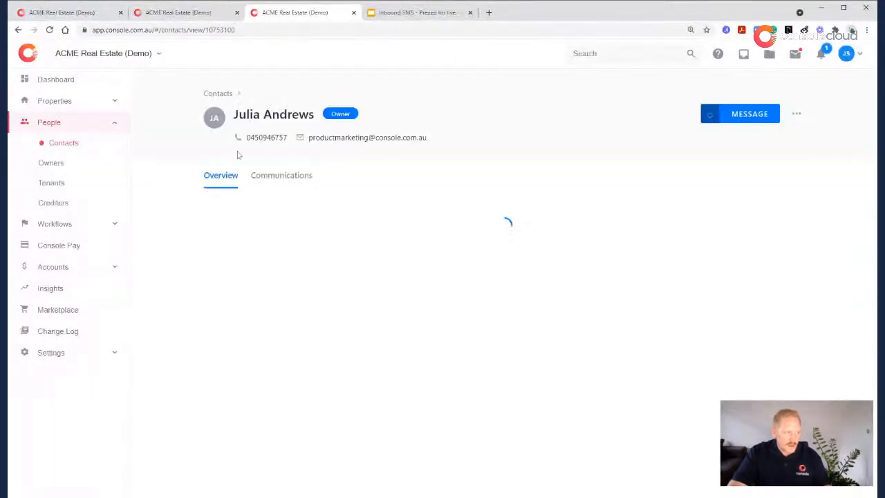
left_click(279, 178)
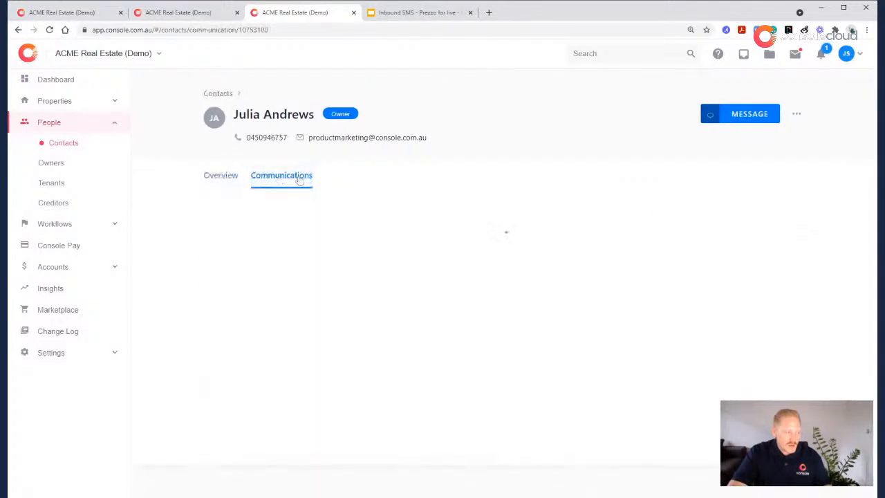